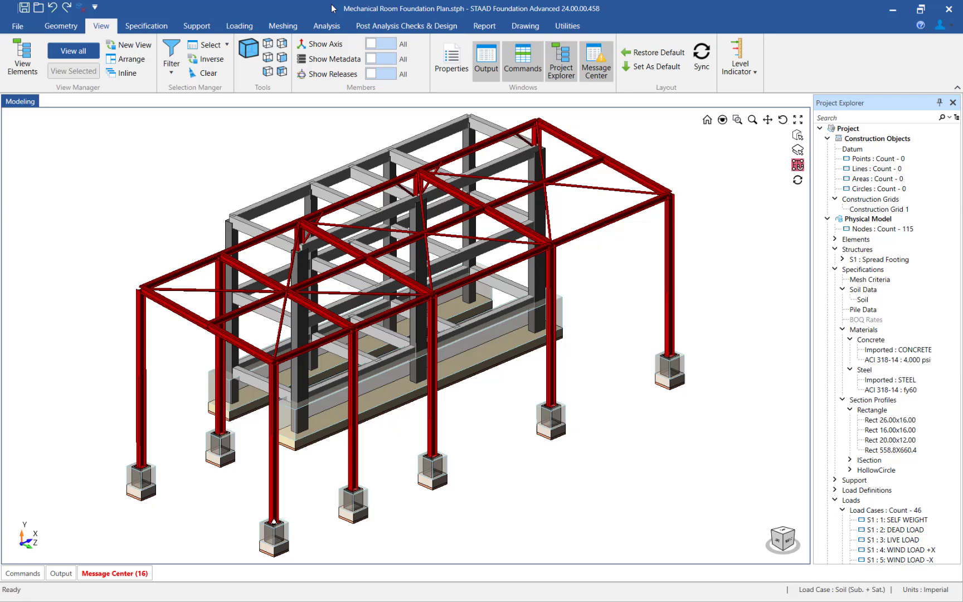
Create a new foundation analysis criteria named 'Analysis Criteria' using Finite Elements analysis
{"action": "left_click", "coordinate": [325, 26]}
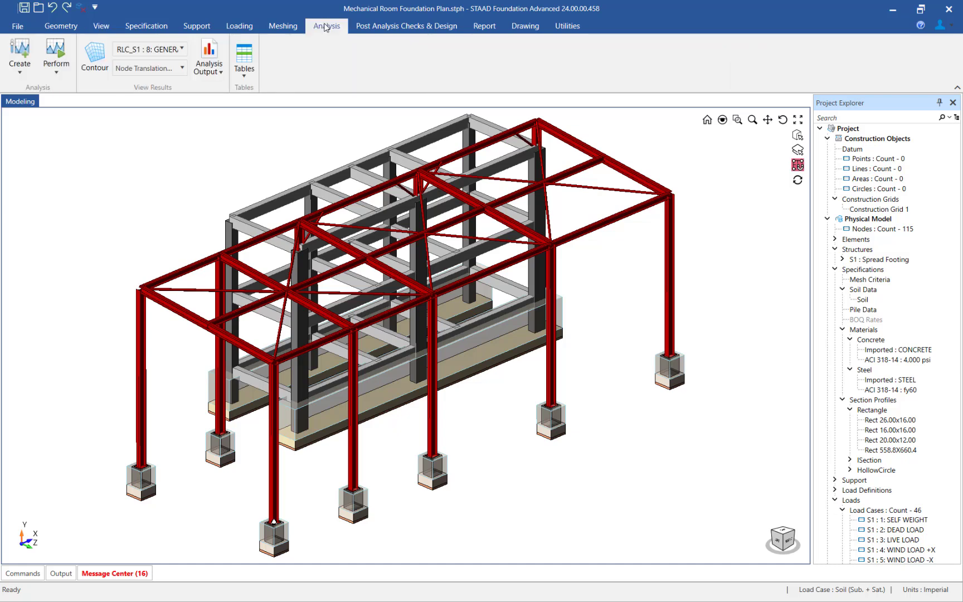
{"action": "left_click", "coordinate": [13, 73]}
{"action": "left_click", "coordinate": [22, 128]}
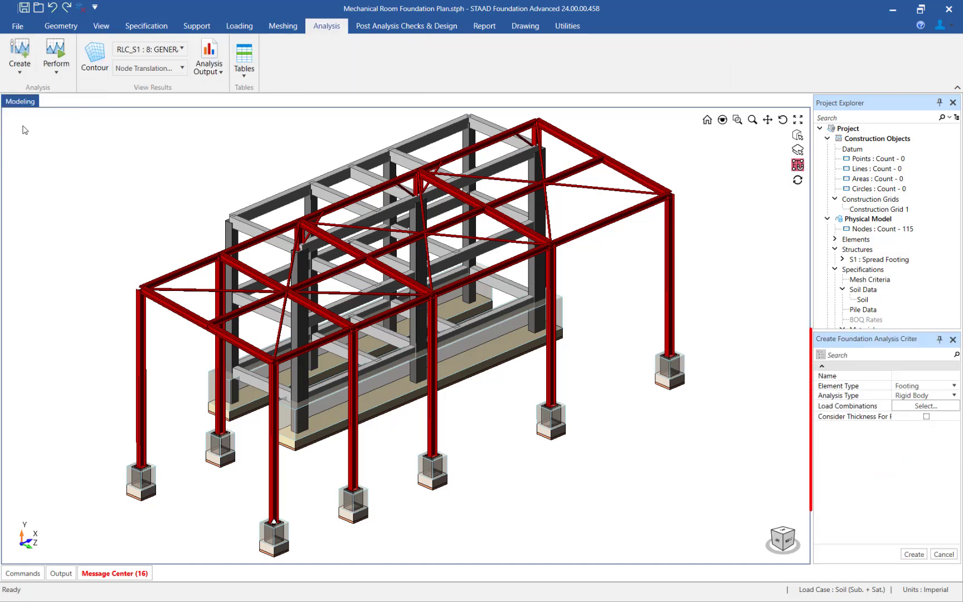
{"action": "left_click", "coordinate": [899, 376]}
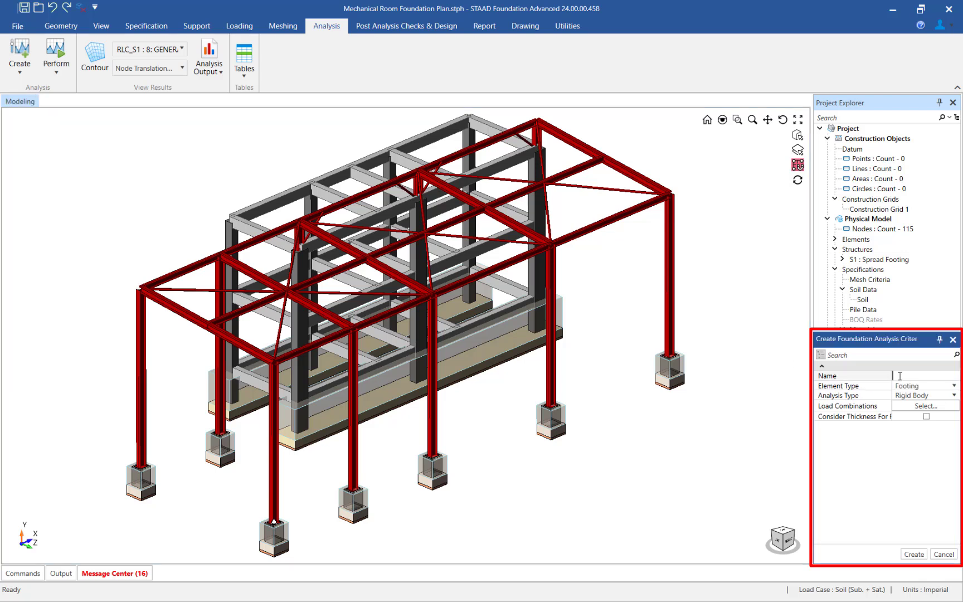
{"action": "type", "text": "Analysis C"}
{"action": "type", "text": "riteria"}
{"action": "key", "text": "Tab"}
{"action": "left_click", "coordinate": [929, 397]}
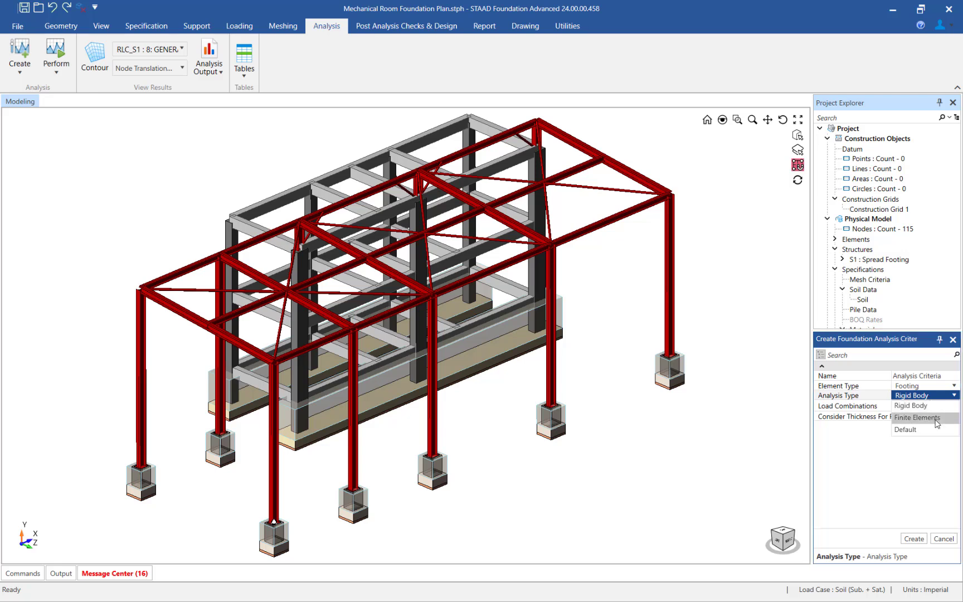
{"action": "left_click", "coordinate": [937, 420]}
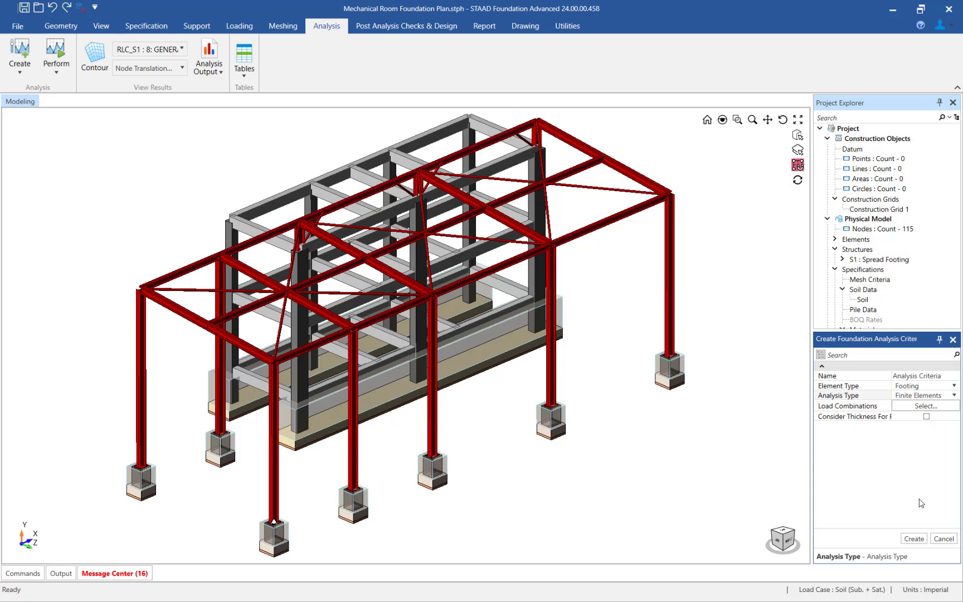
Accept all checked load combinations and create the 'Analysis Criteria' definition
{"action": "left_click", "coordinate": [919, 407]}
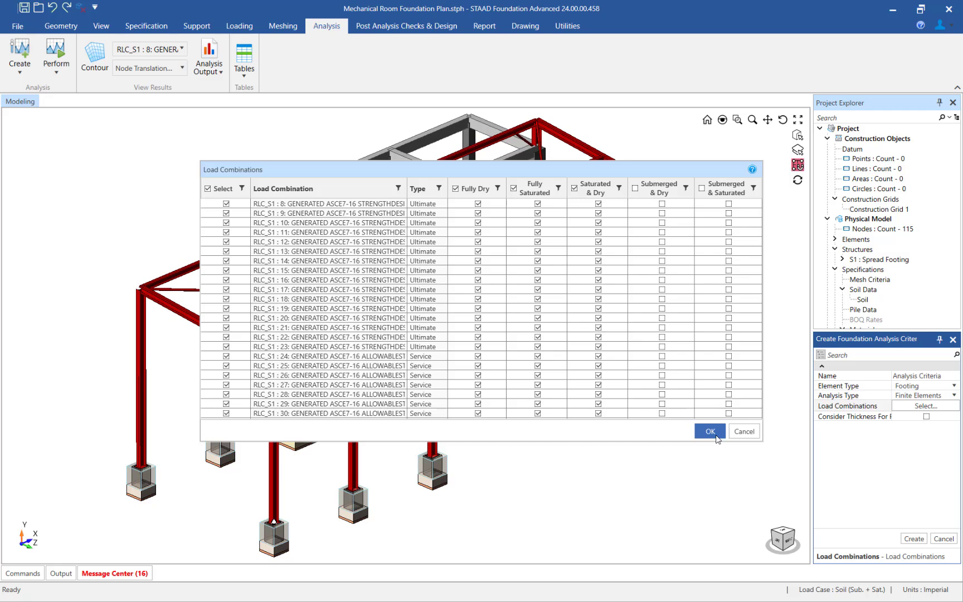
{"action": "left_click", "coordinate": [710, 431]}
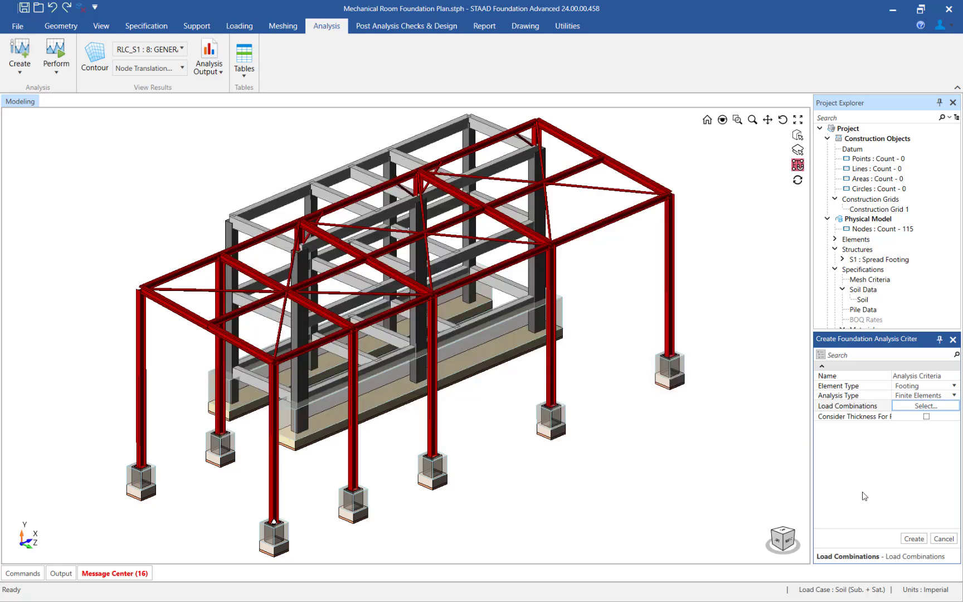
{"action": "left_click", "coordinate": [913, 539]}
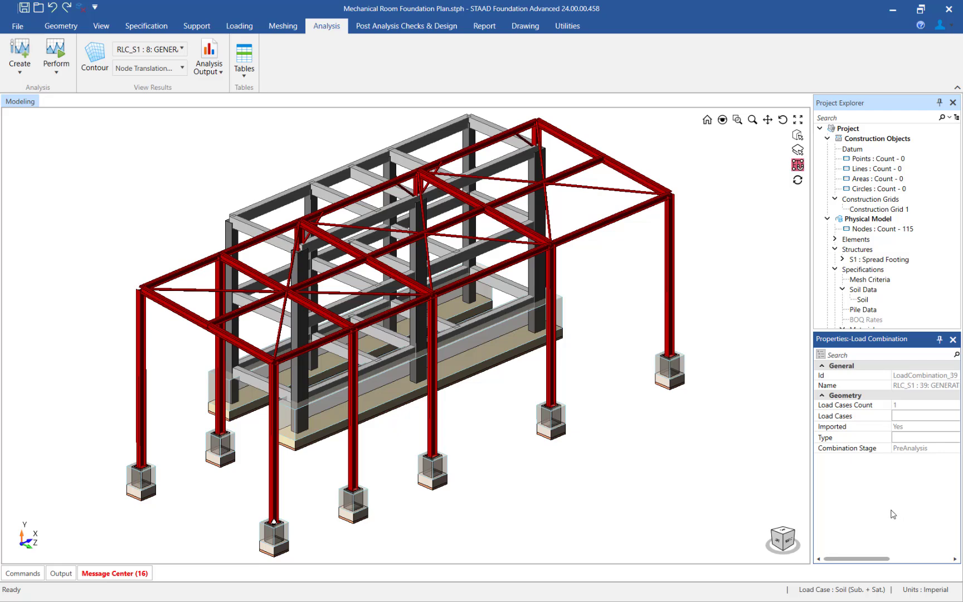
Select all isolated footings and assign them 'Analysis Criteria'
{"action": "left_click", "coordinate": [111, 28]}
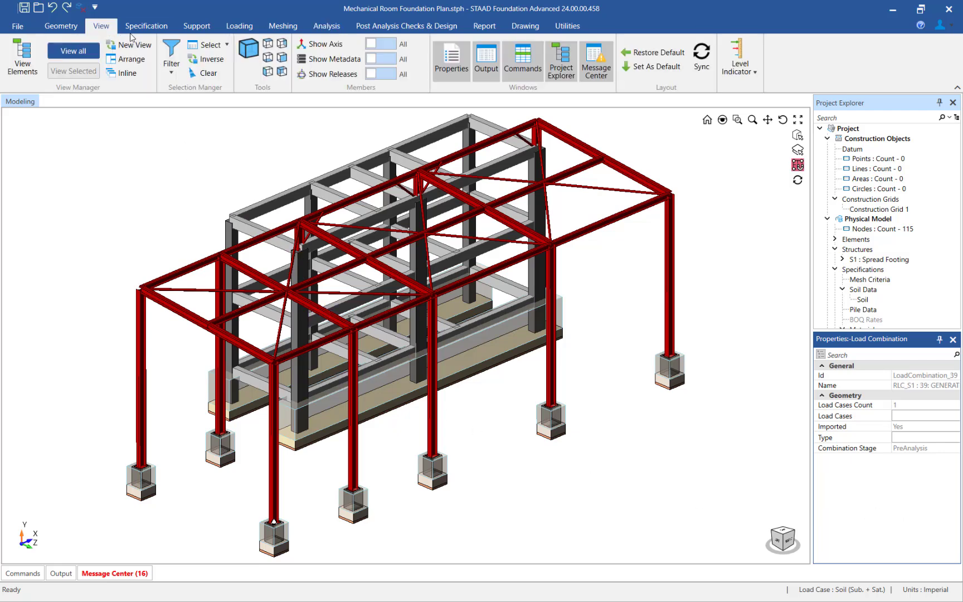
{"action": "left_click", "coordinate": [209, 45]}
{"action": "left_click", "coordinate": [320, 127]}
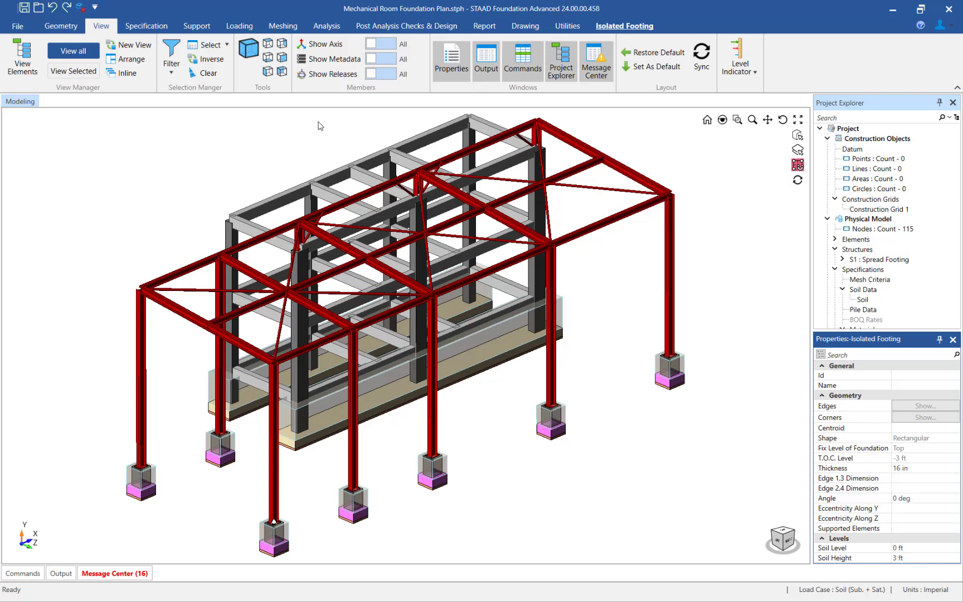
{"action": "scroll", "coordinate": [916, 435], "scroll_direction": "down", "scroll_amount": 3}
{"action": "scroll", "coordinate": [917, 435], "scroll_direction": "down", "scroll_amount": 2}
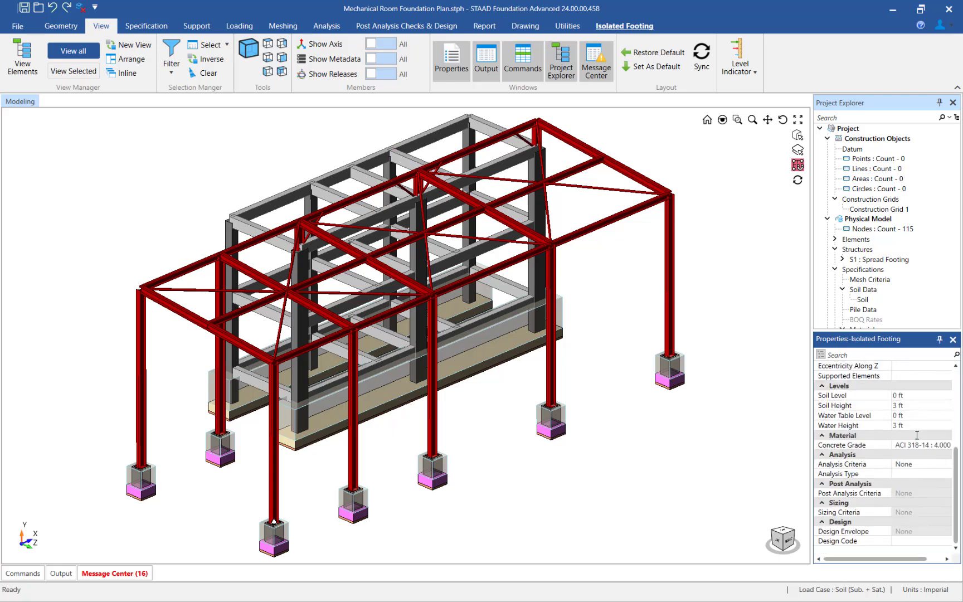
{"action": "left_click", "coordinate": [924, 475]}
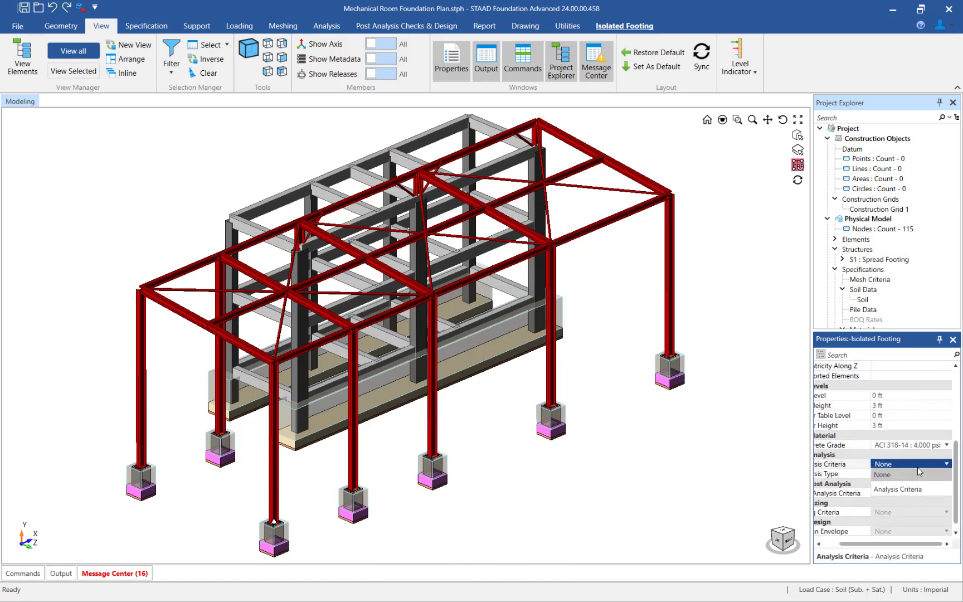
{"action": "left_click", "coordinate": [915, 490]}
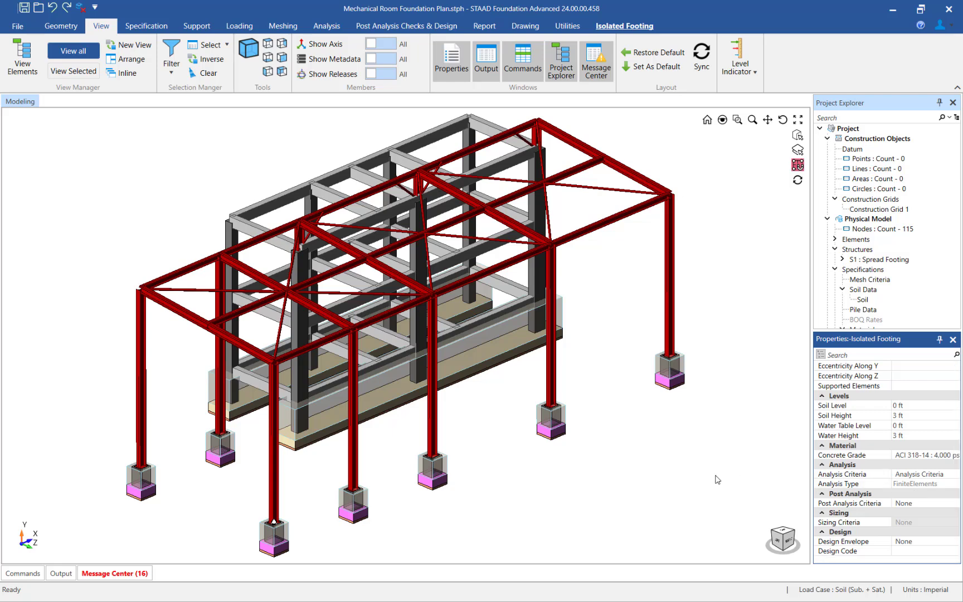
Assign 'Analysis Criteria' to both combined footings, then clear the selection
{"action": "left_click", "coordinate": [290, 439]}
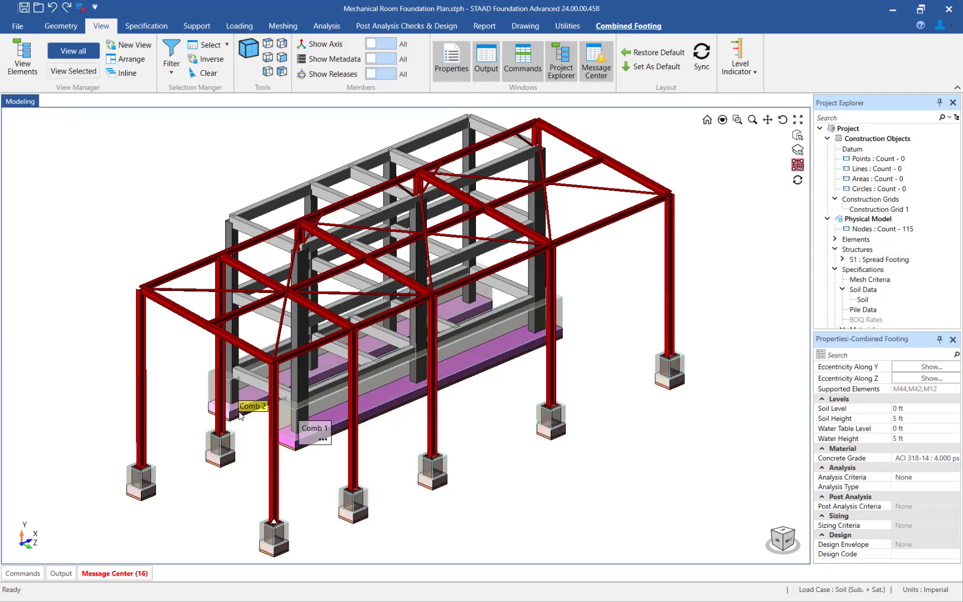
{"action": "left_click", "coordinate": [244, 423], "text": "ctrl"}
{"action": "left_click", "coordinate": [908, 476]}
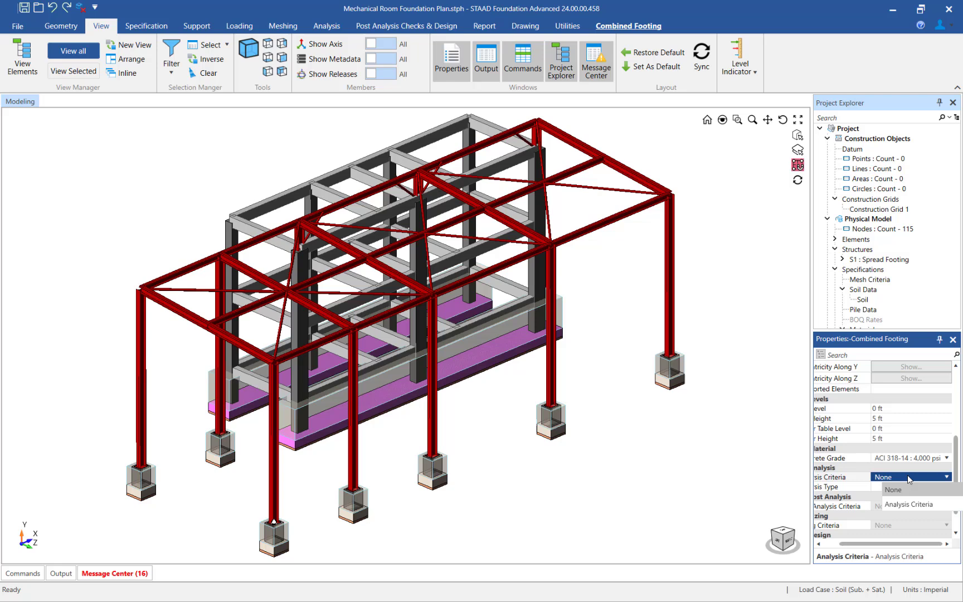
{"action": "left_click", "coordinate": [902, 499]}
{"action": "left_click", "coordinate": [663, 505]}
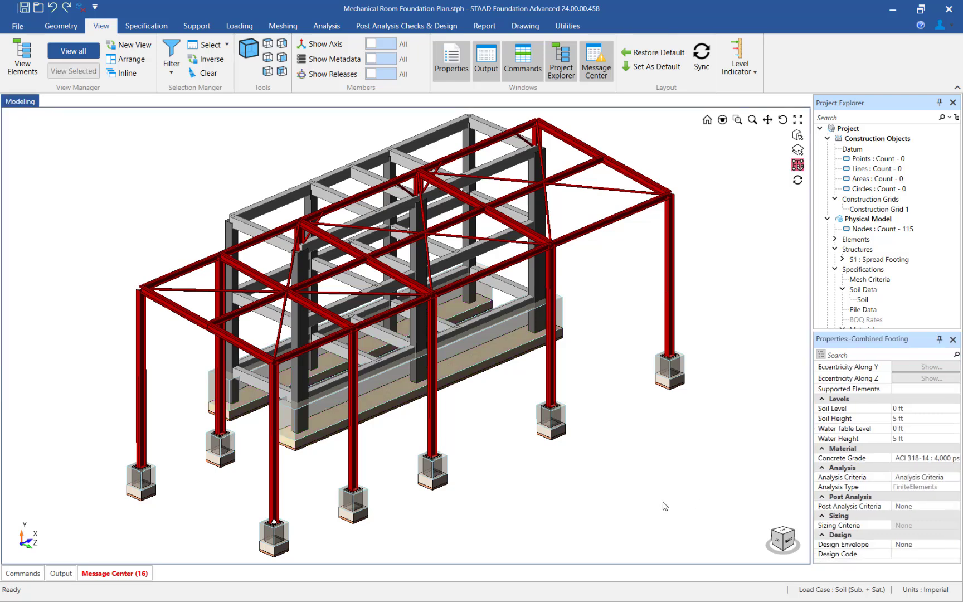
Window-select the whole model and filter out everything except isolated and combined footings
{"action": "left_click_drag", "start_coordinate": [59, 113], "coordinate": [717, 572]}
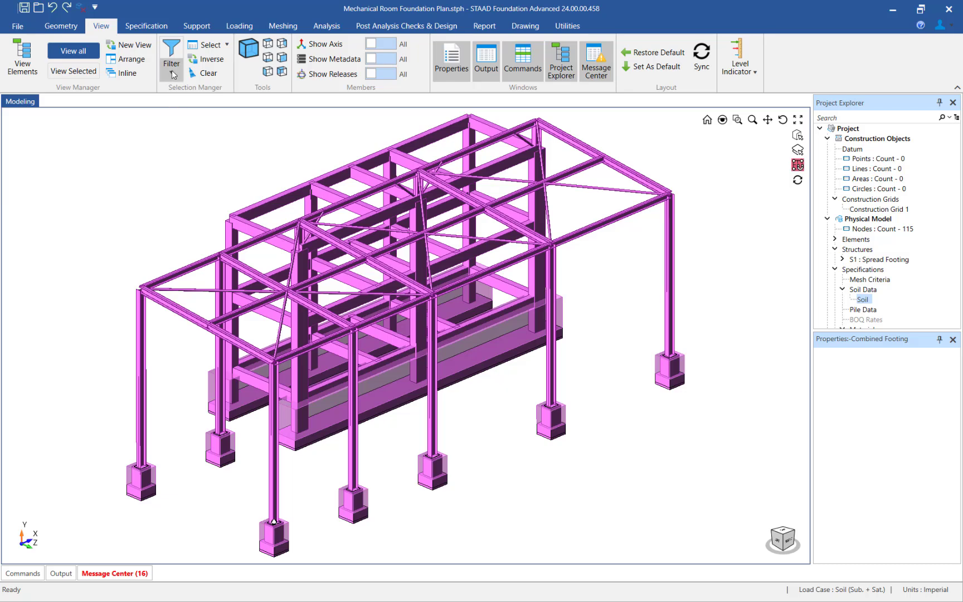
{"action": "left_click", "coordinate": [171, 57]}
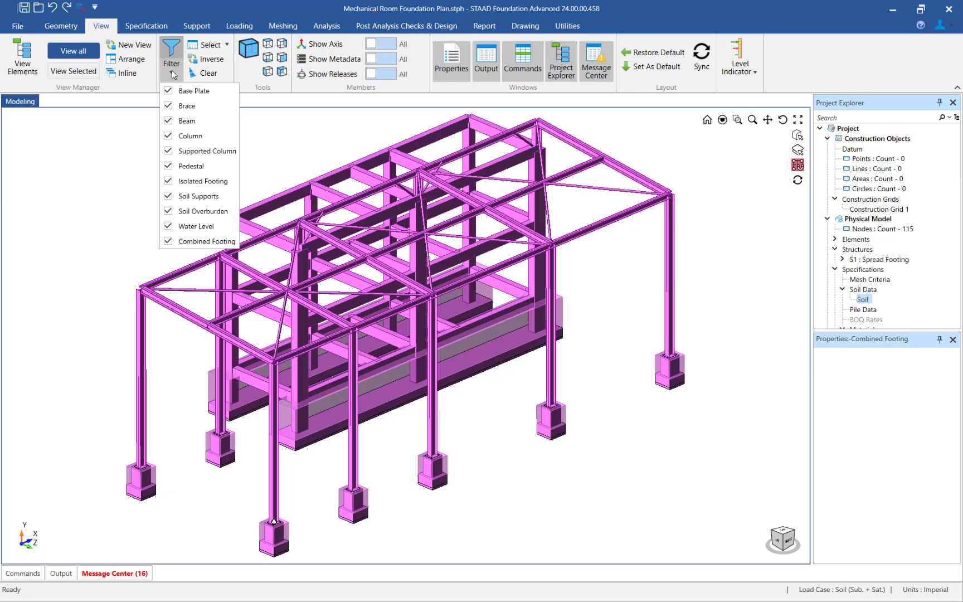
{"action": "left_click", "coordinate": [168, 90]}
{"action": "left_click", "coordinate": [168, 120]}
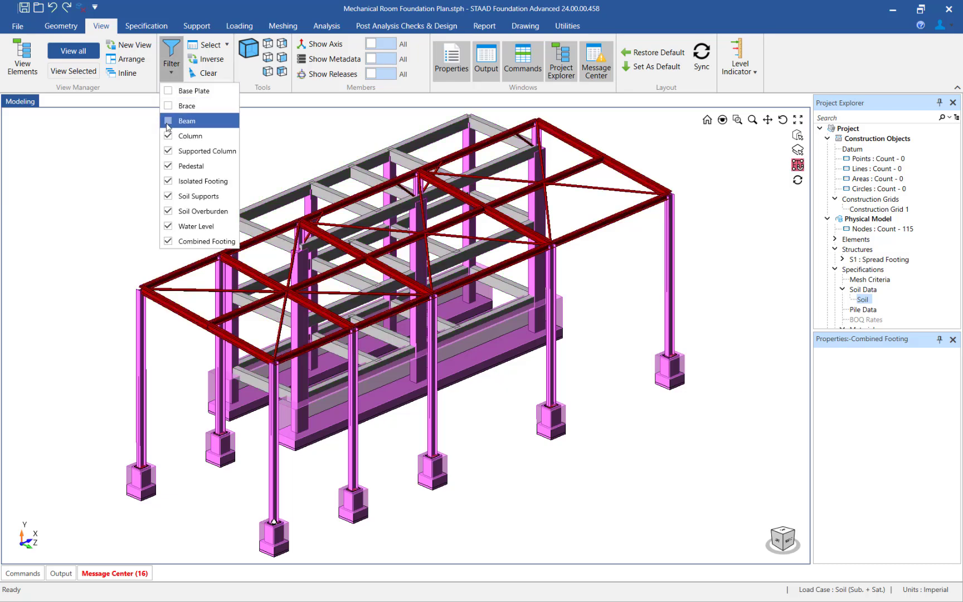
{"action": "left_click", "coordinate": [169, 151]}
{"action": "left_click", "coordinate": [169, 166]}
{"action": "left_click", "coordinate": [168, 196]}
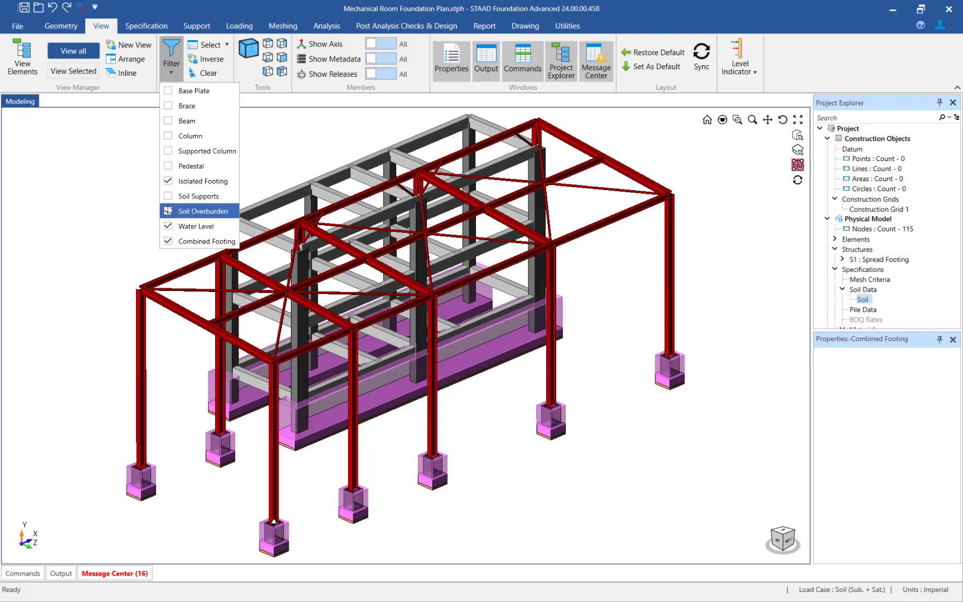
{"action": "left_click", "coordinate": [168, 211]}
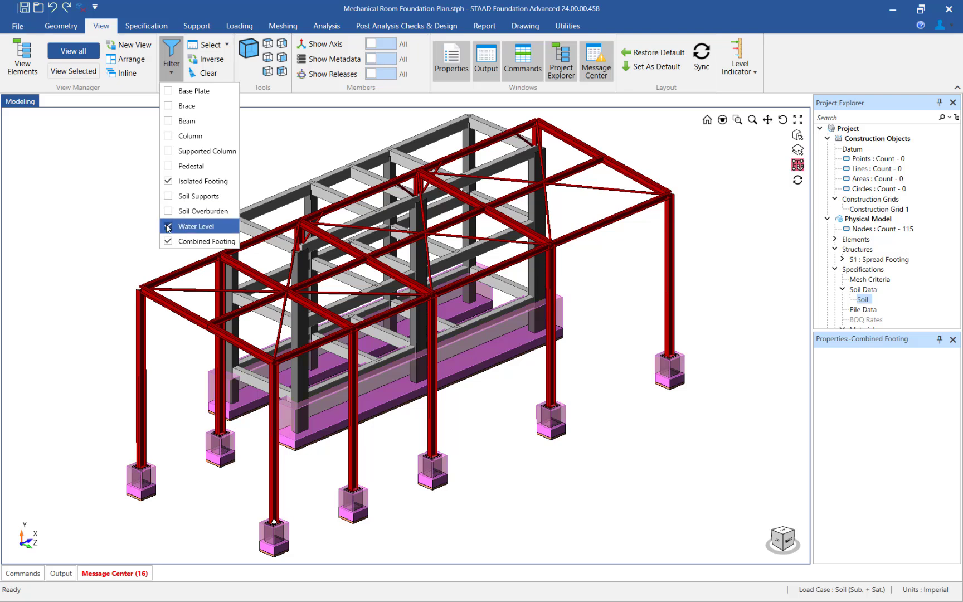
{"action": "left_click", "coordinate": [254, 14]}
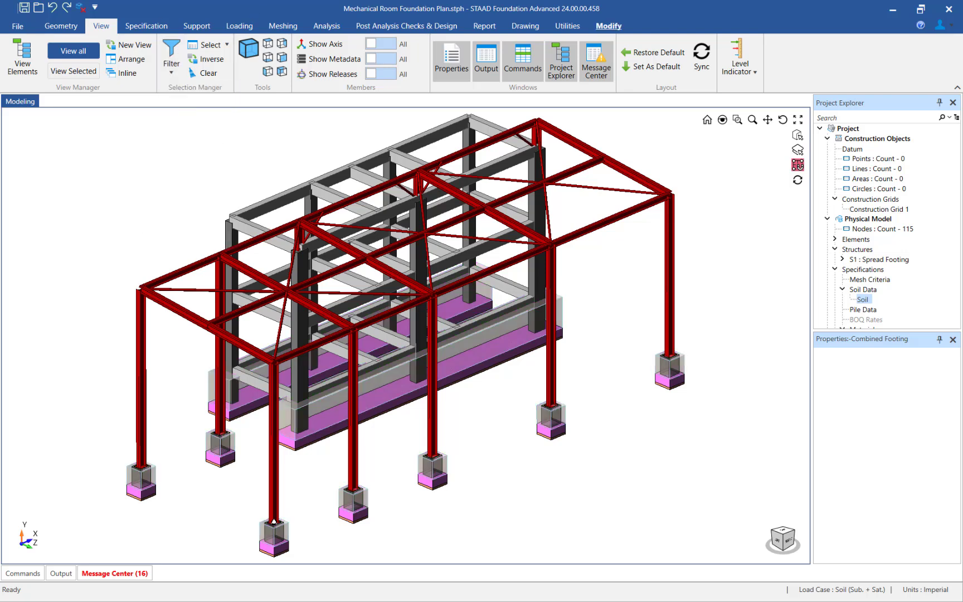
{"action": "left_click", "coordinate": [210, 44]}
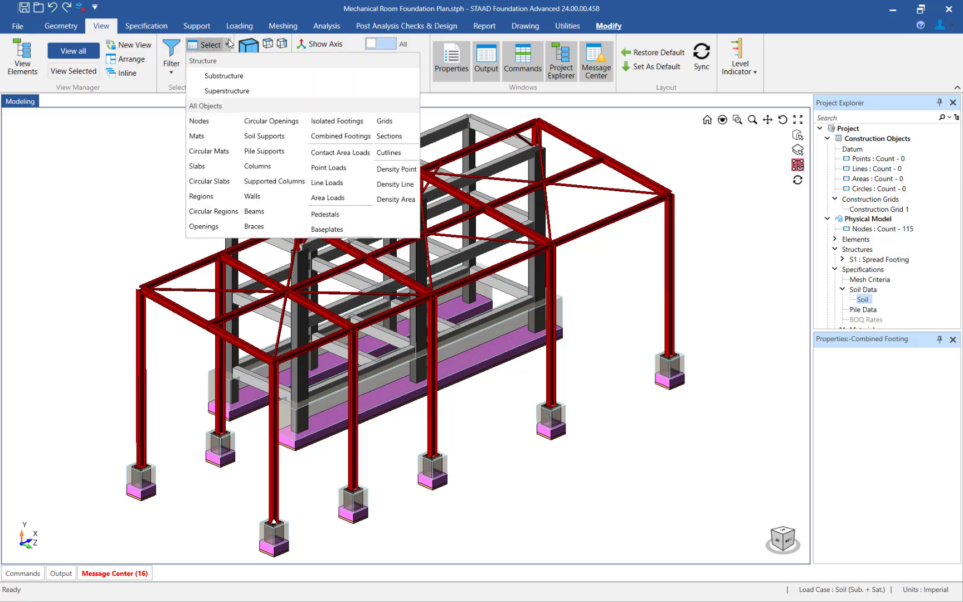
{"action": "left_click", "coordinate": [327, 25]}
Analyze only the selected isolated and combined footings
{"action": "left_click", "coordinate": [58, 66]}
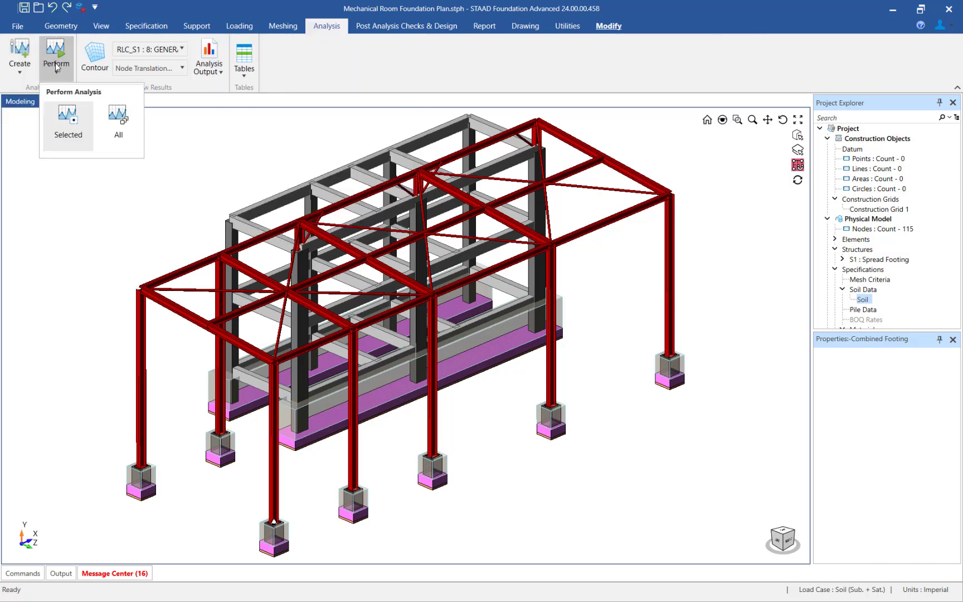
{"action": "left_click", "coordinate": [55, 129]}
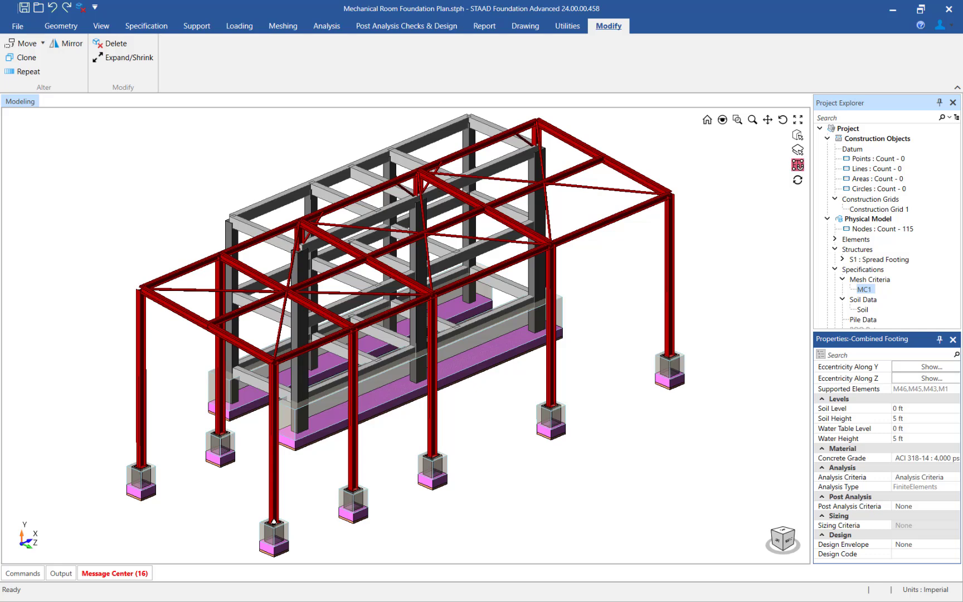
Show Base Pressure contours on the footings for load combination RLC_S1 : 10
{"action": "left_click", "coordinate": [327, 25]}
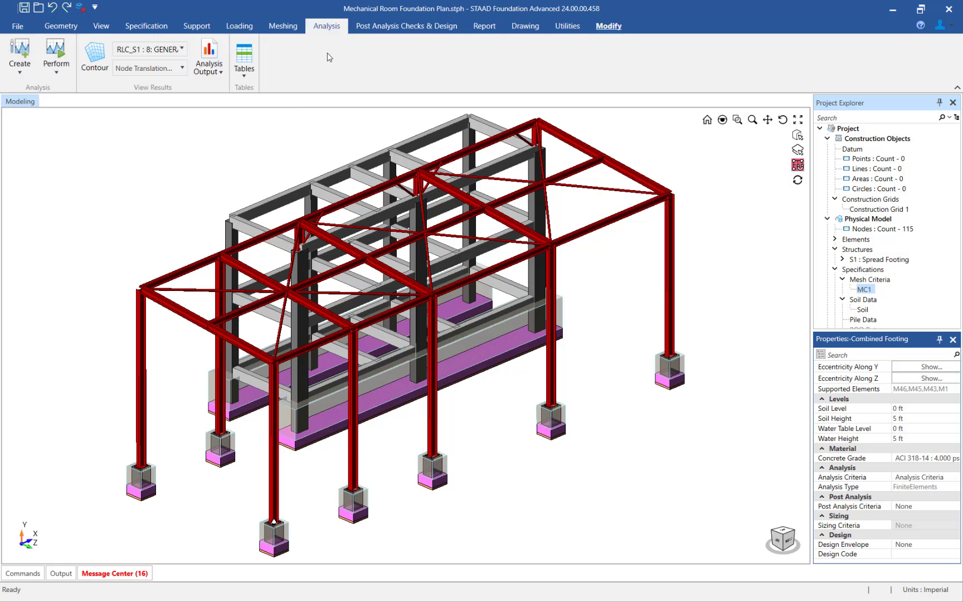
{"action": "left_click", "coordinate": [89, 58]}
{"action": "left_click", "coordinate": [148, 67]}
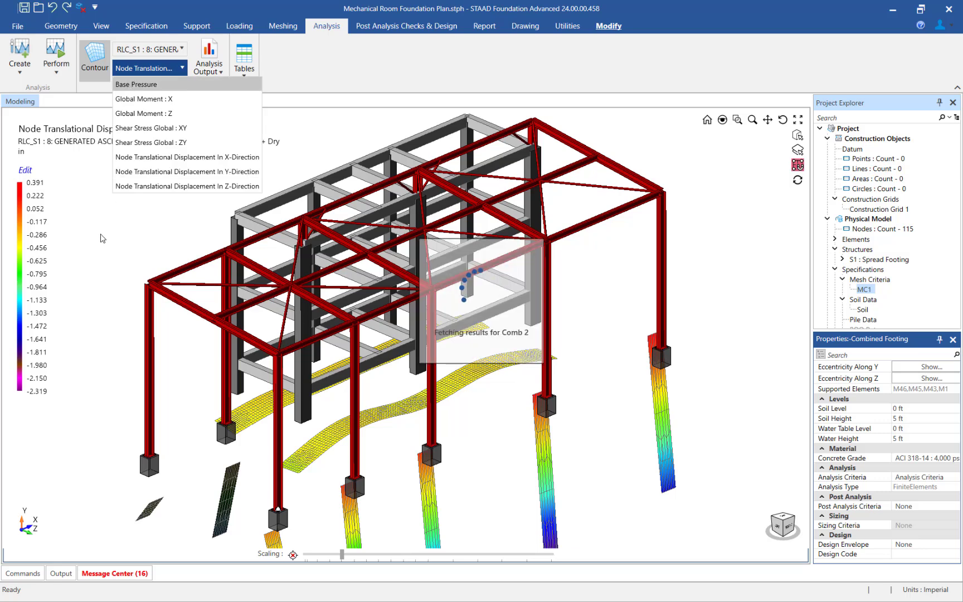
{"action": "left_click", "coordinate": [134, 81]}
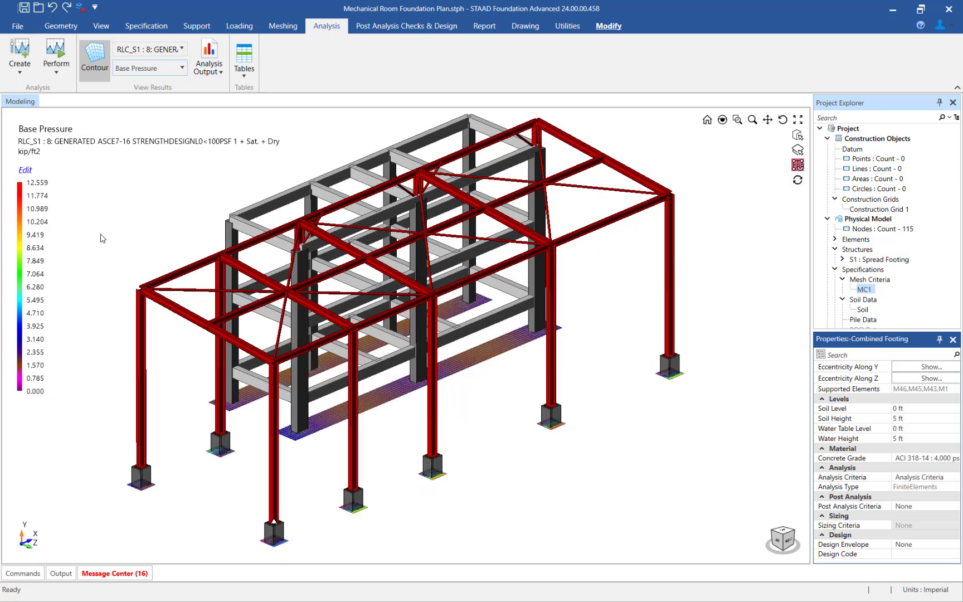
{"action": "left_click", "coordinate": [182, 50]}
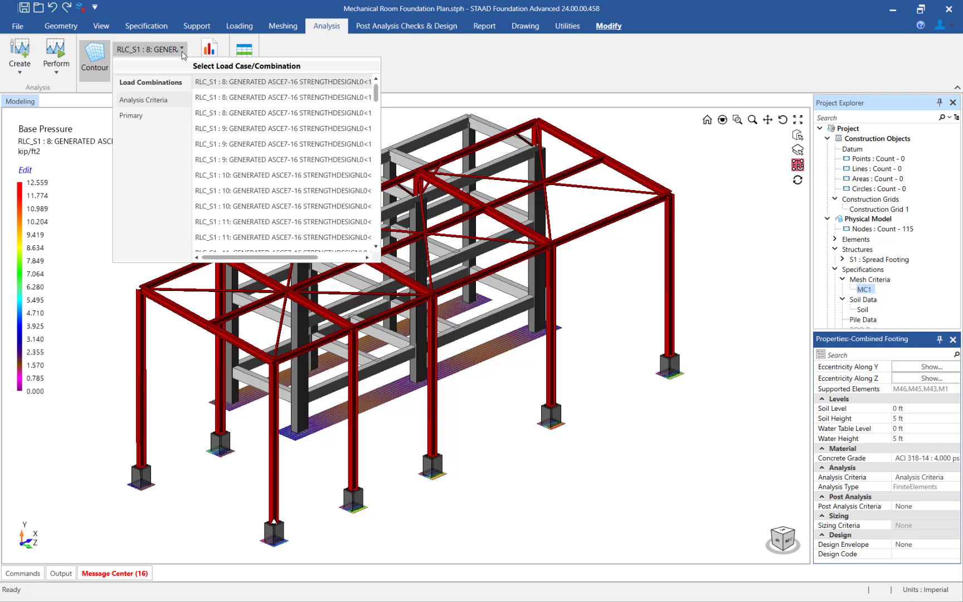
{"action": "left_click", "coordinate": [222, 189]}
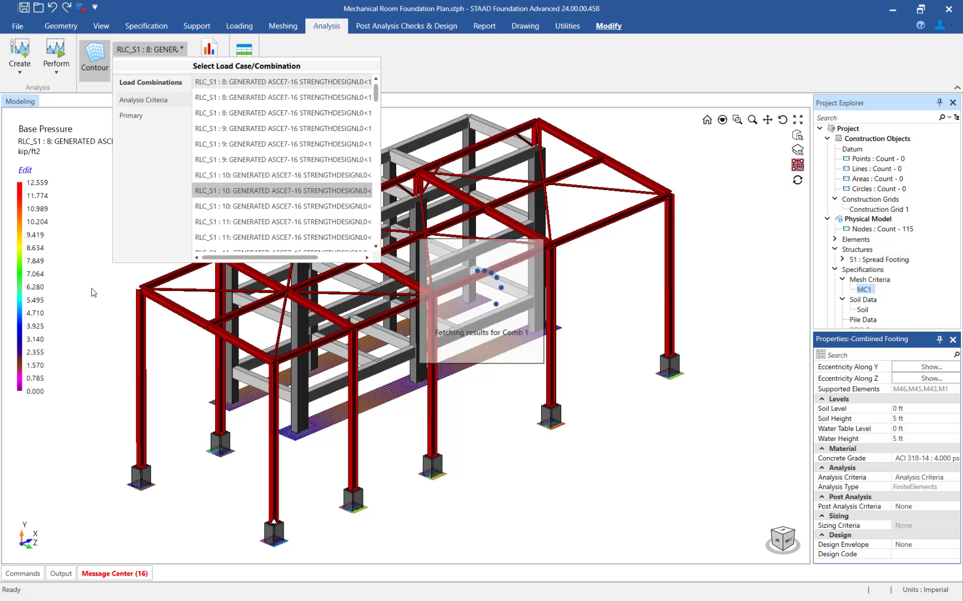